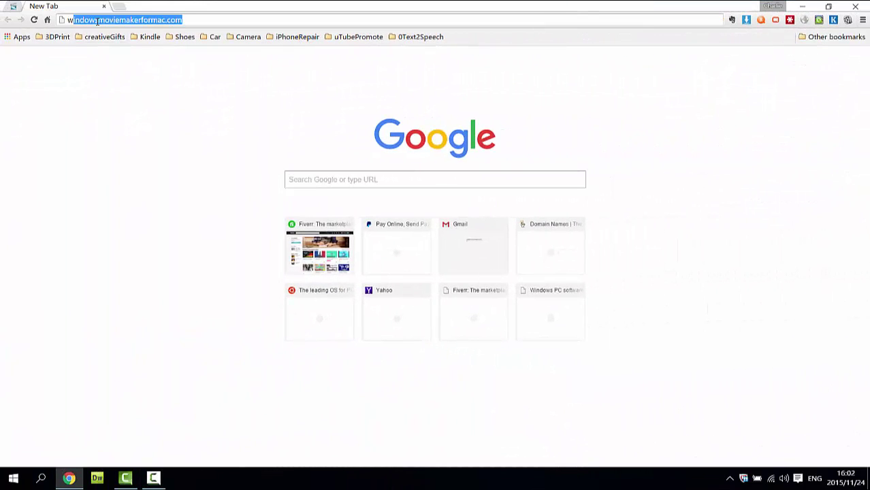
pyautogui.write('video-edi')
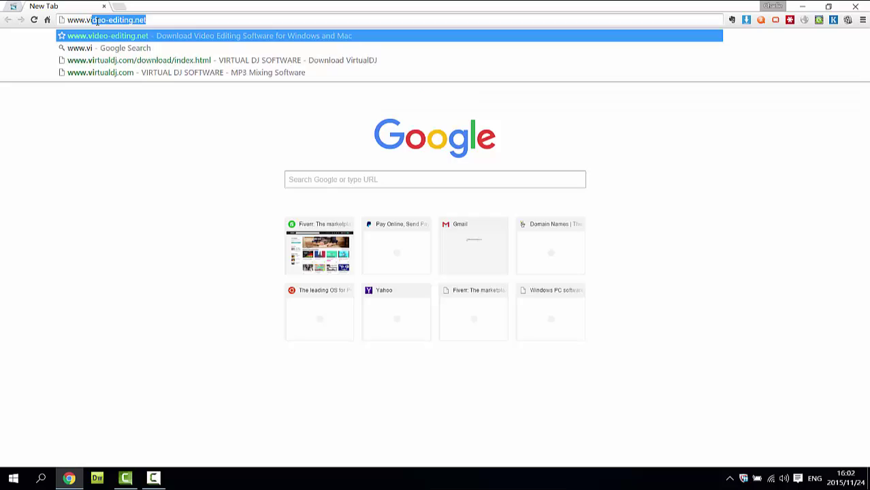
pyautogui.write('ting.net')
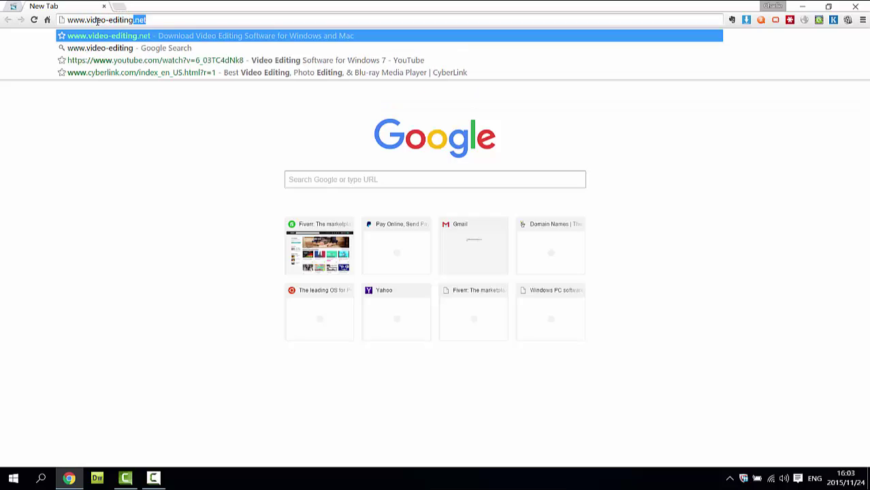
pyautogui.press('Return')
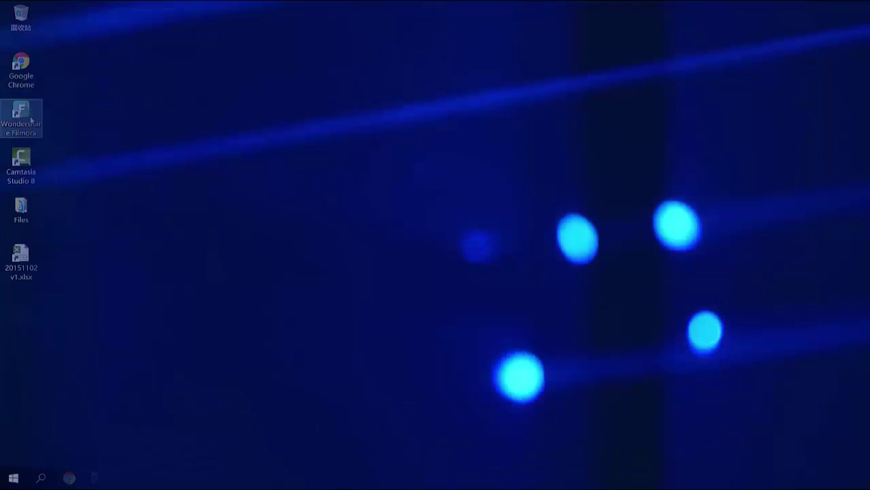
# - Launch Wondershare Filmora from its desktop shortcut
pyautogui.doubleClick(21, 116)
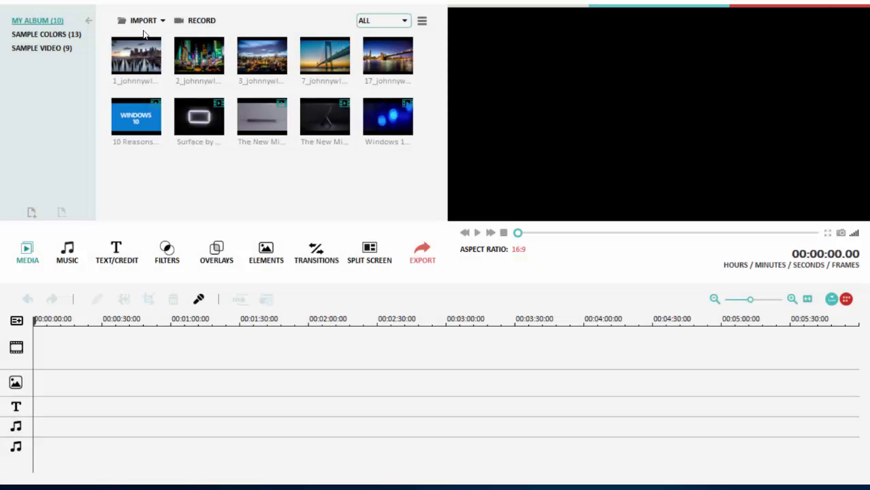
# - Preview the '10 Reasons to Upgrade' WINDOWS 10 intro clip and place it at the start of the video track
pyautogui.doubleClick(136, 127)
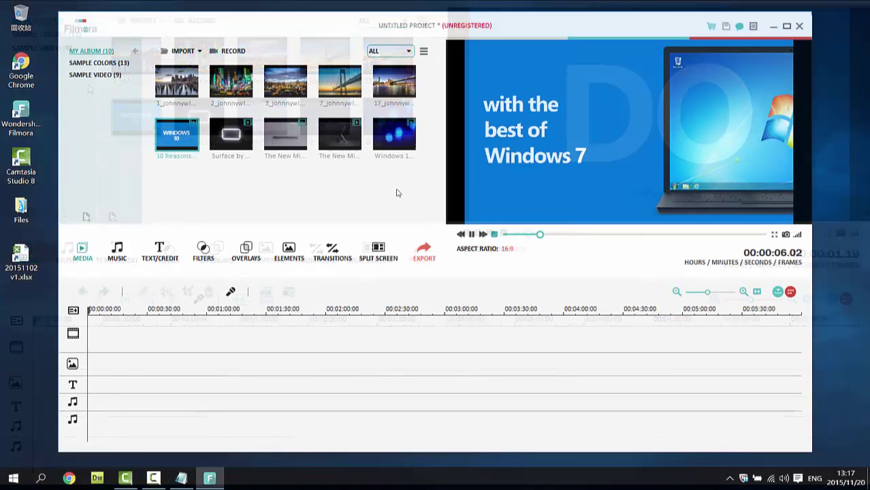
pyautogui.click(503, 232)
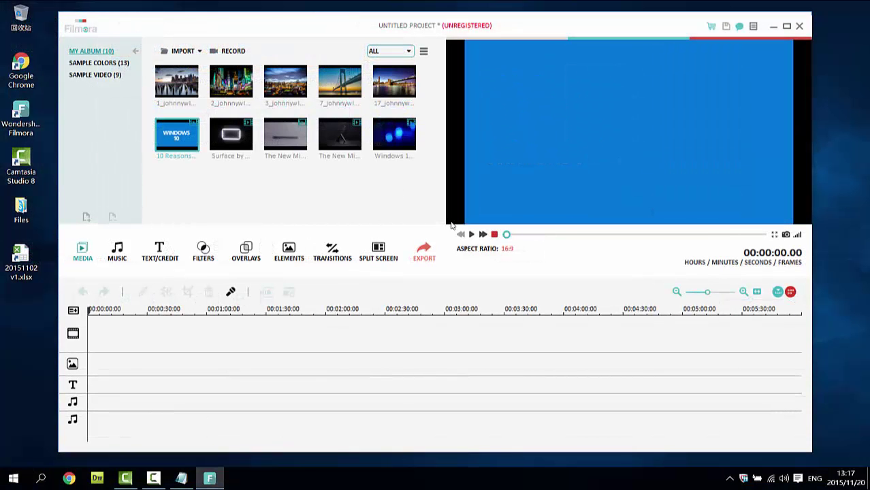
pyautogui.moveTo(182, 144); pyautogui.dragTo(113, 339)
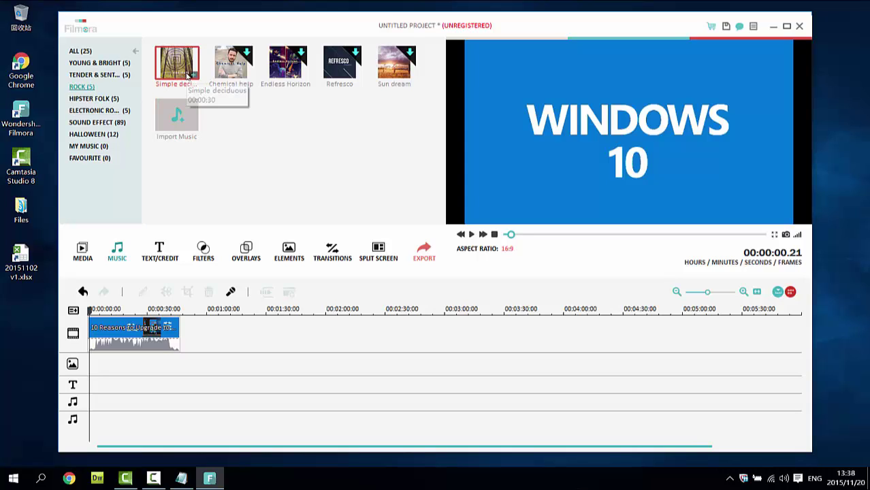
# - Drop the 'Simple deciduous' Rock track onto the audio track beneath the intro clip
pyautogui.moveTo(185, 67); pyautogui.dragTo(140, 394)
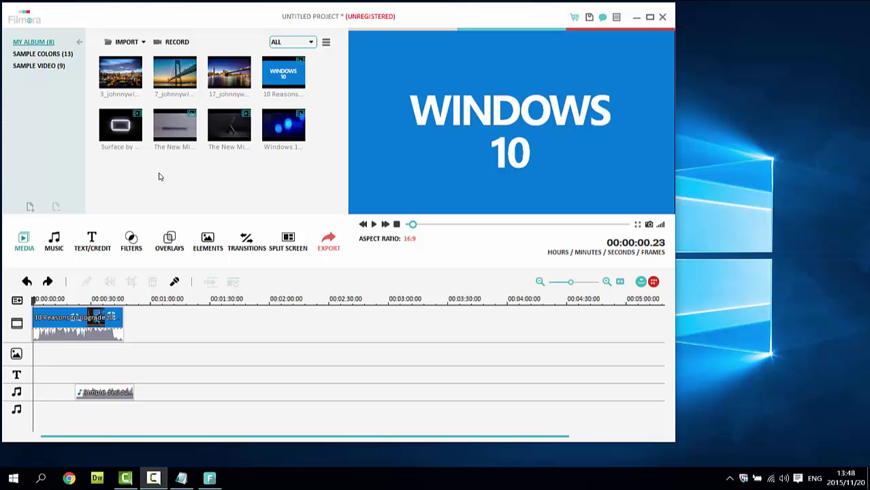
# - Add the Windows 10 video after the intro clip and move the playhead to about 50 seconds
pyautogui.click(158, 177)
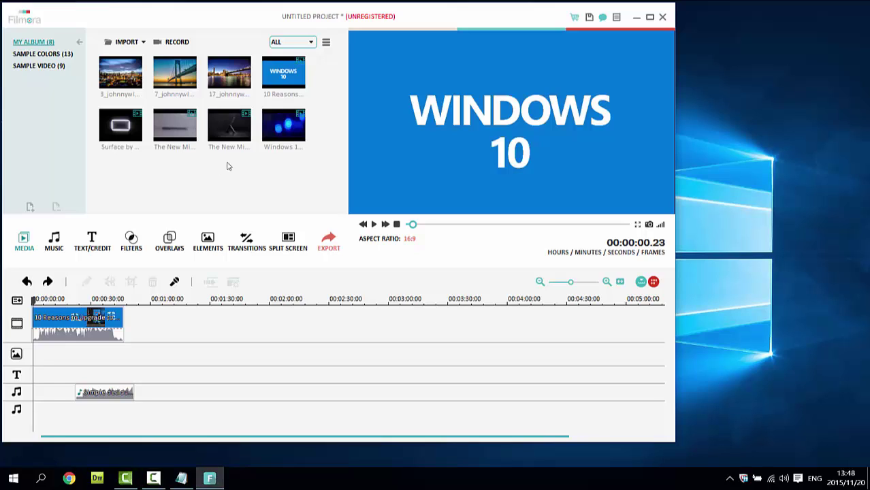
pyautogui.click(280, 132)
pyautogui.moveTo(175, 315); pyautogui.dragTo(164, 324)
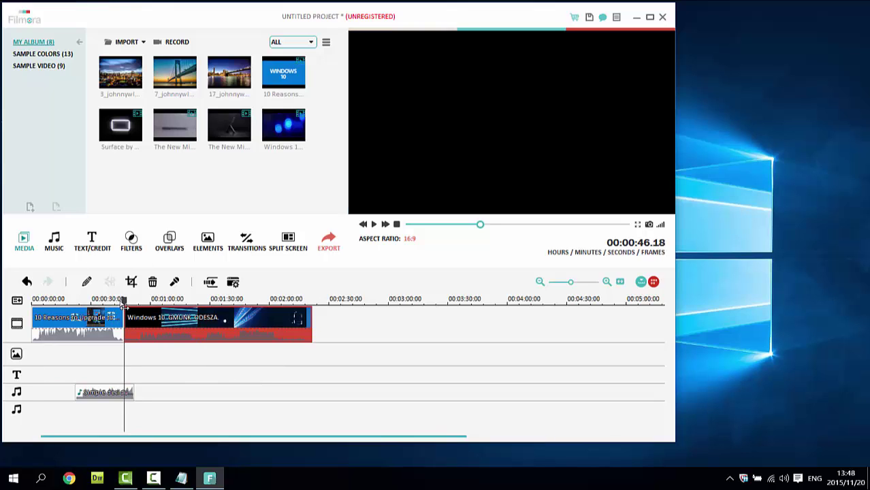
pyautogui.moveTo(125, 302); pyautogui.dragTo(217, 304)
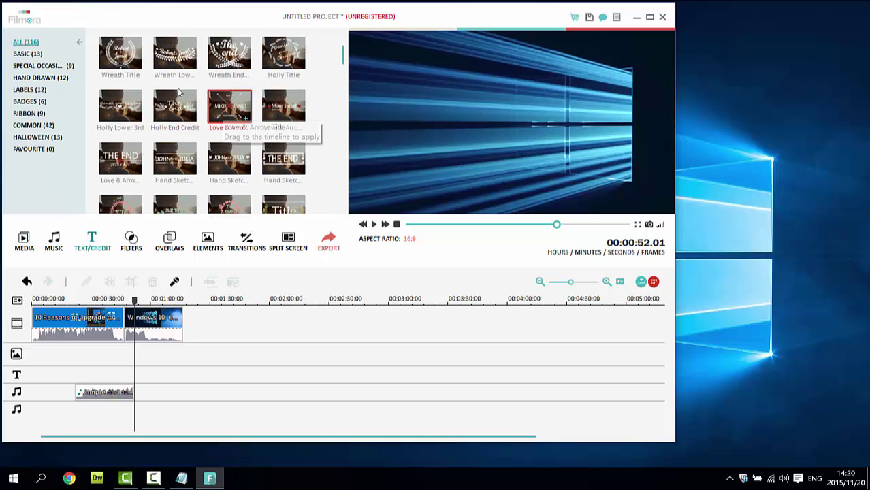
# - Put the Love & Arrow title on the text track near 52 seconds and open it for editing
pyautogui.click(229, 106)
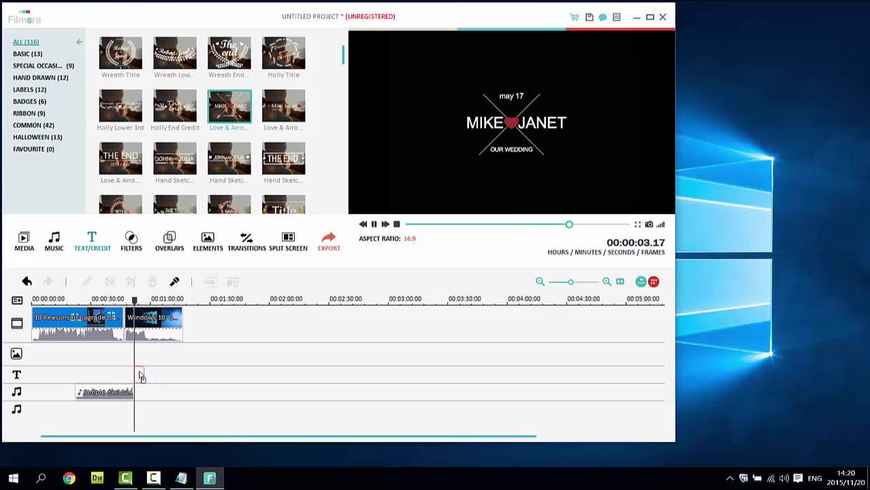
pyautogui.moveTo(138, 375); pyautogui.dragTo(139, 375)
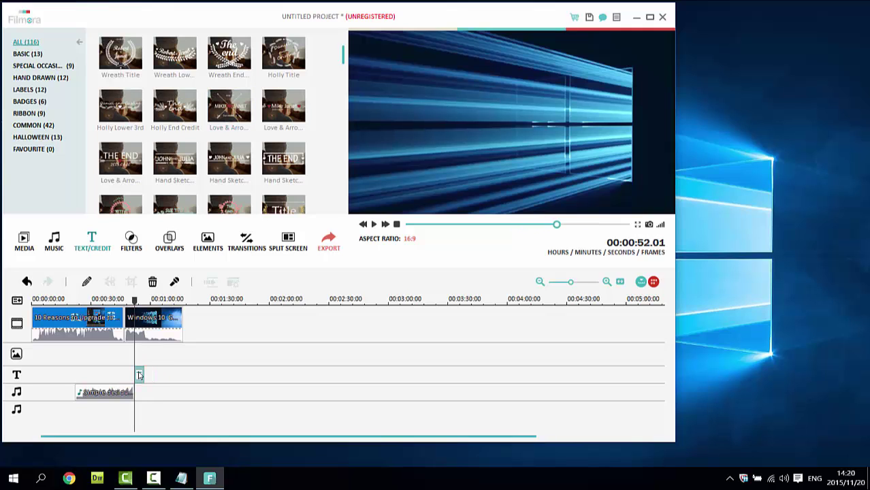
pyautogui.doubleClick(139, 375)
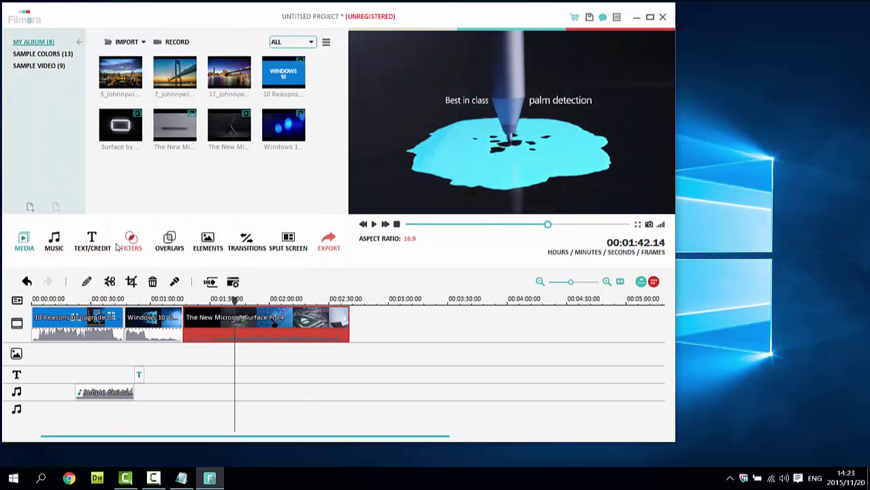
# - Preview the Particle 1 filter and drop it on the filter track over the Surface Pro 4 clip
pyautogui.click(125, 244)
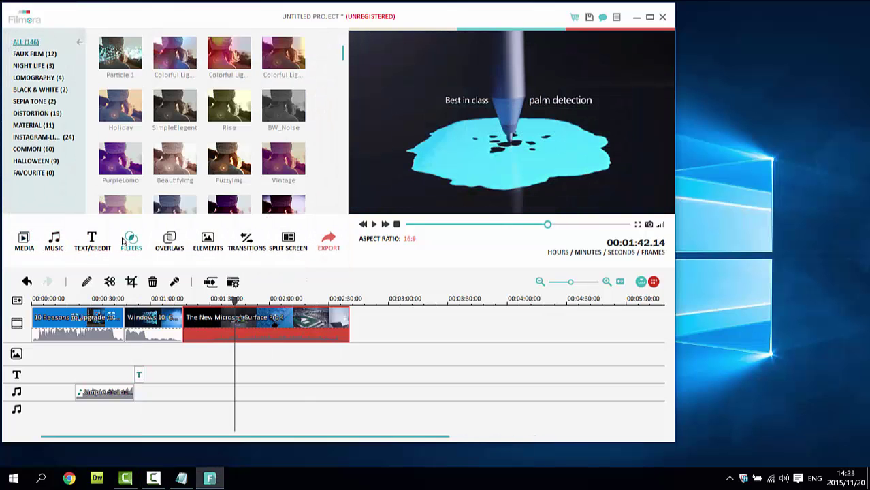
pyautogui.click(126, 63)
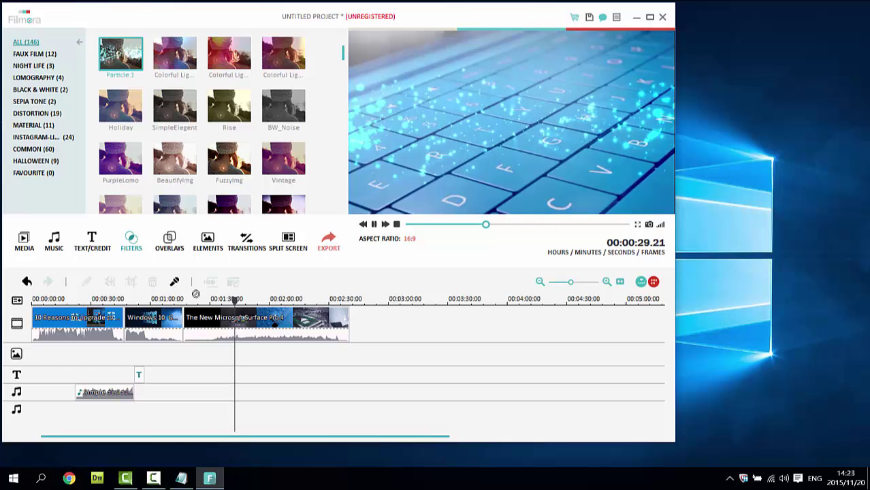
pyautogui.moveTo(120, 54); pyautogui.dragTo(241, 354)
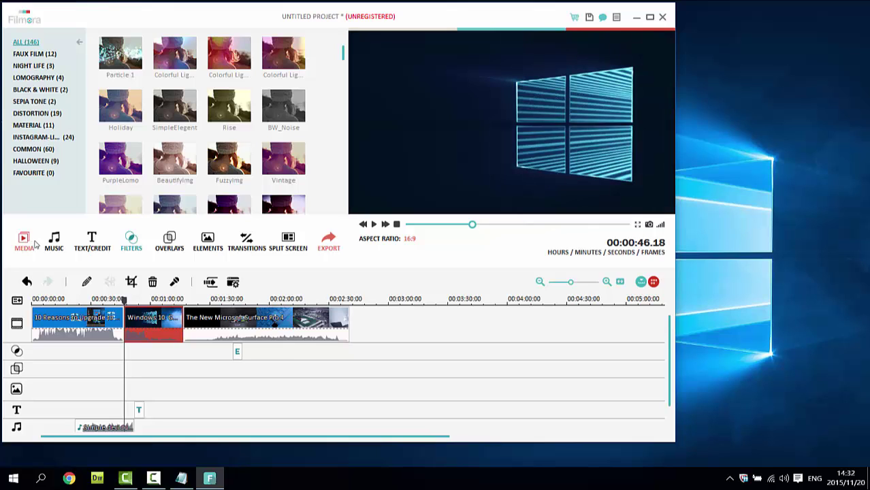
# - Preview the Col_whisk transition, play it back on the timeline, and return to the media library
pyautogui.click(247, 243)
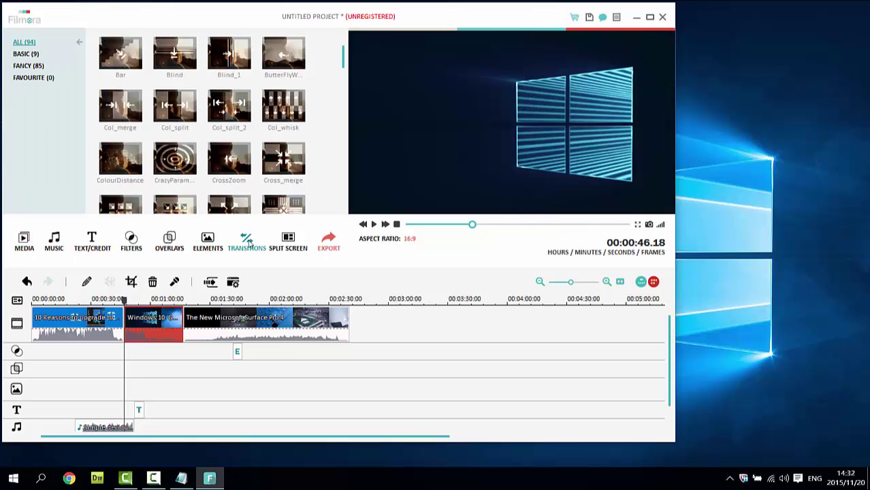
pyautogui.click(286, 109)
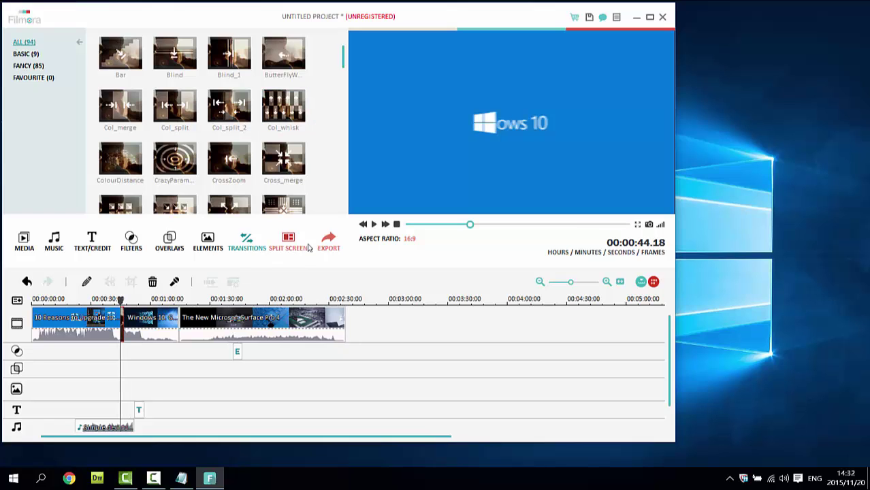
pyautogui.press('space')
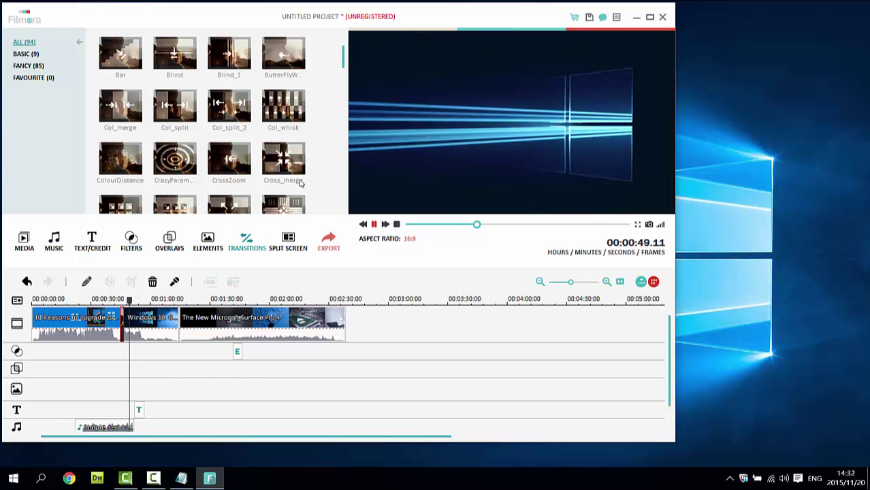
pyautogui.click(24, 242)
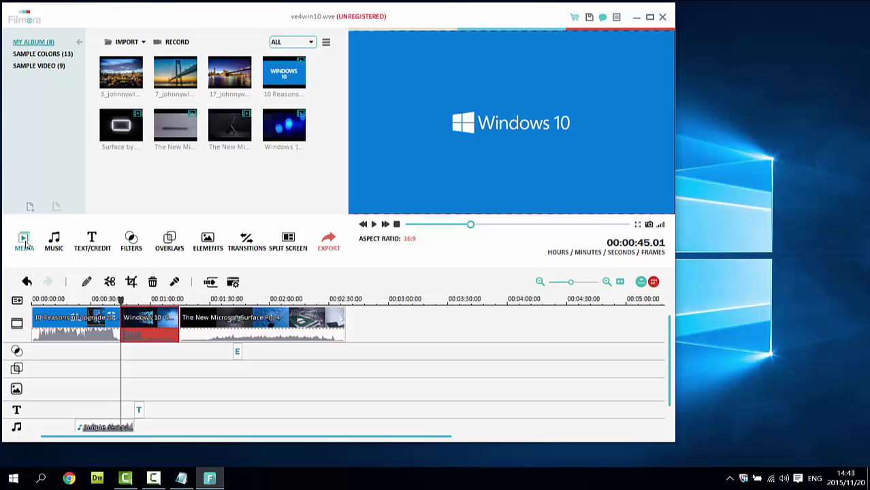
# - Preview the 3 Screen Crawl split-screen template and add it to the project
pyautogui.click(279, 245)
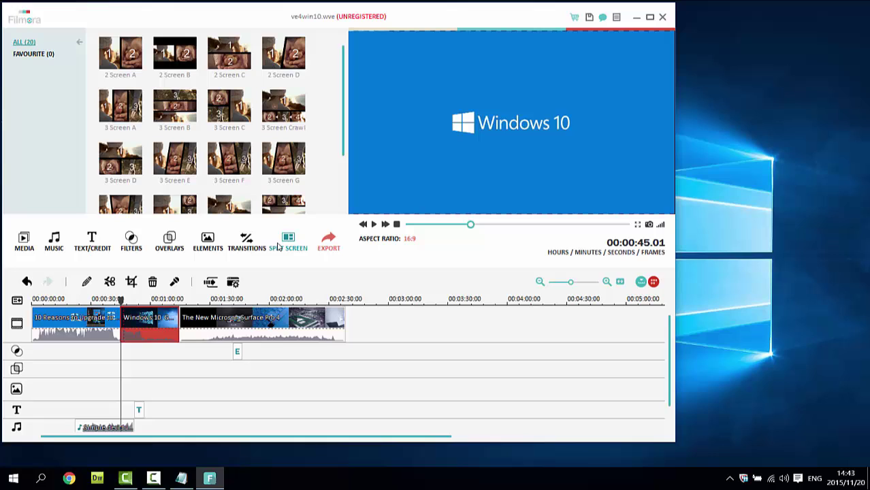
pyautogui.click(284, 113)
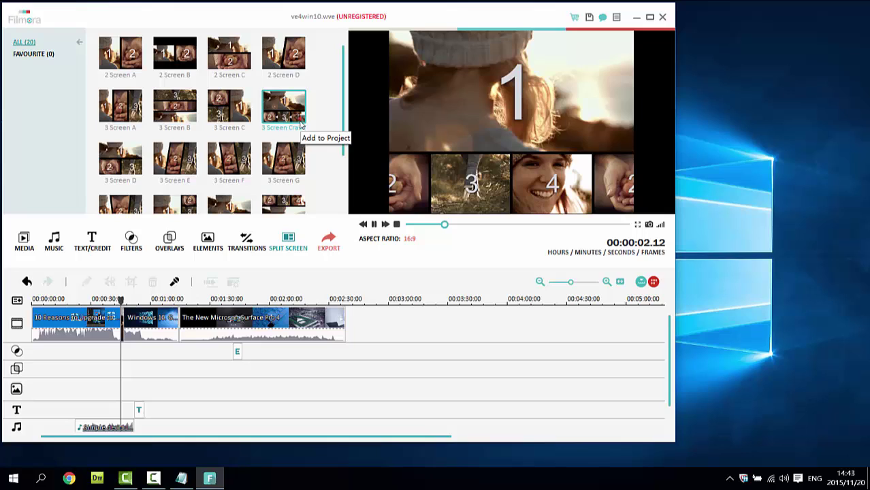
pyautogui.click(300, 124)
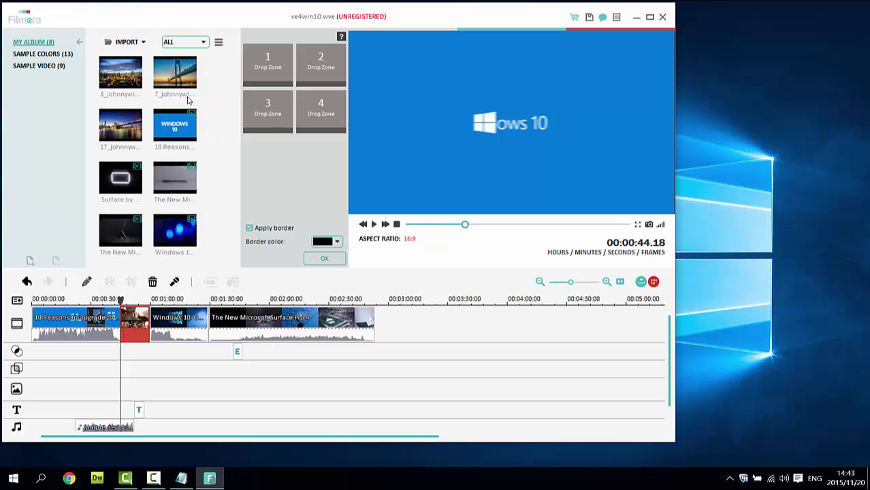
# - Fill zones 1–4 with the night city photo, bridge photo, WINDOWS 10 video and blue lights clip, then preview
pyautogui.moveTo(120, 72); pyautogui.dragTo(178, 78)
pyautogui.moveTo(259, 79); pyautogui.dragTo(265, 75)
pyautogui.moveTo(175, 73); pyautogui.dragTo(320, 75)
pyautogui.click(191, 133)
pyautogui.moveTo(191, 133); pyautogui.dragTo(272, 112)
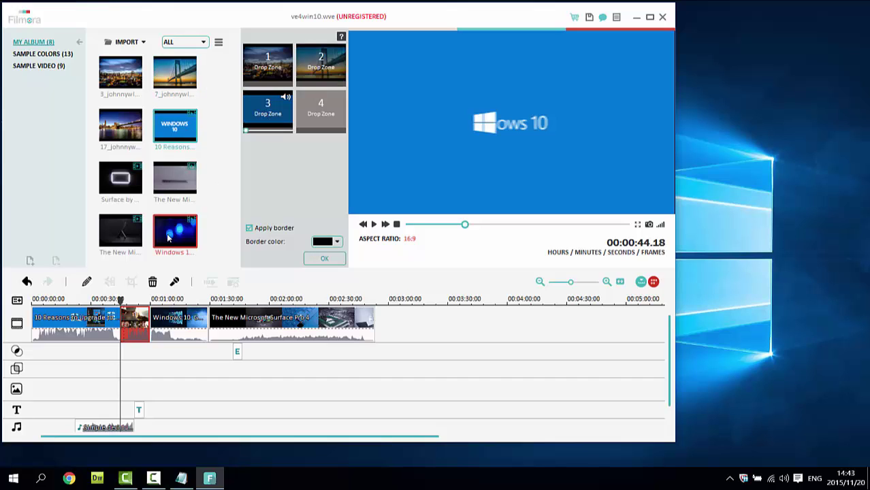
pyautogui.moveTo(192, 222); pyautogui.dragTo(315, 132)
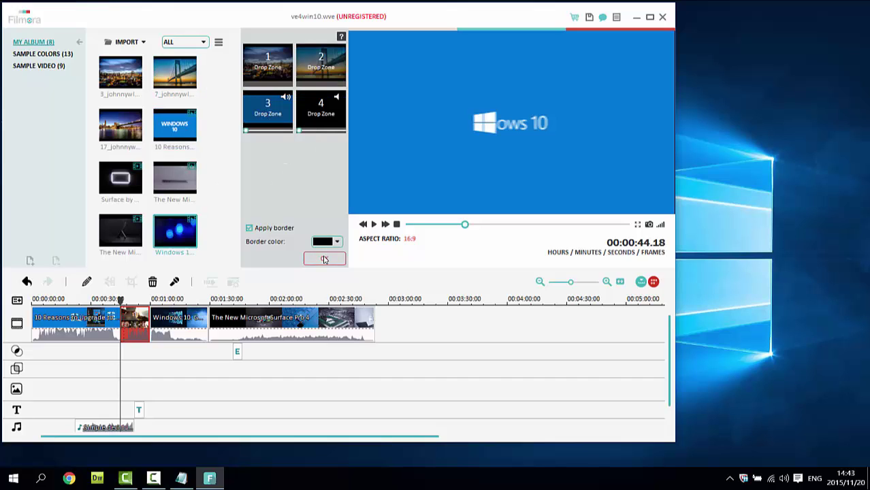
pyautogui.click(324, 258)
pyautogui.click(381, 226)
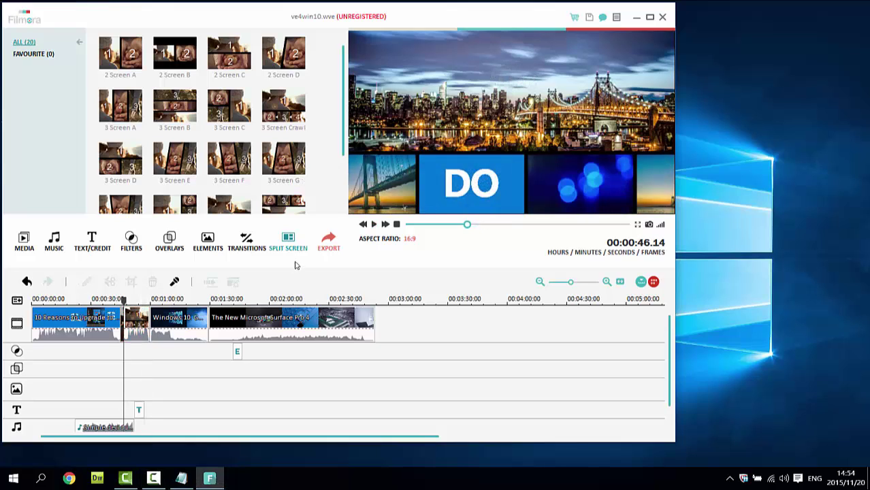
# - Open the export options, dismiss the Google sign-in, and check the iPhone device preset
pyautogui.click(329, 241)
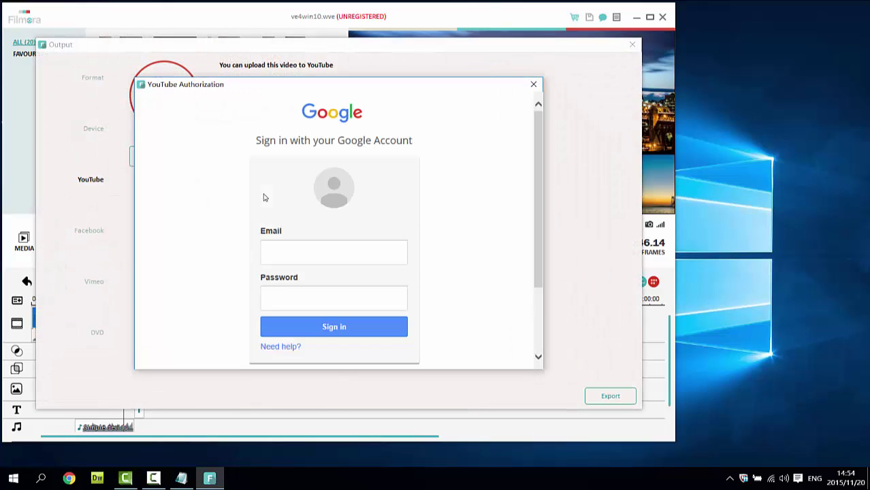
pyautogui.click(533, 84)
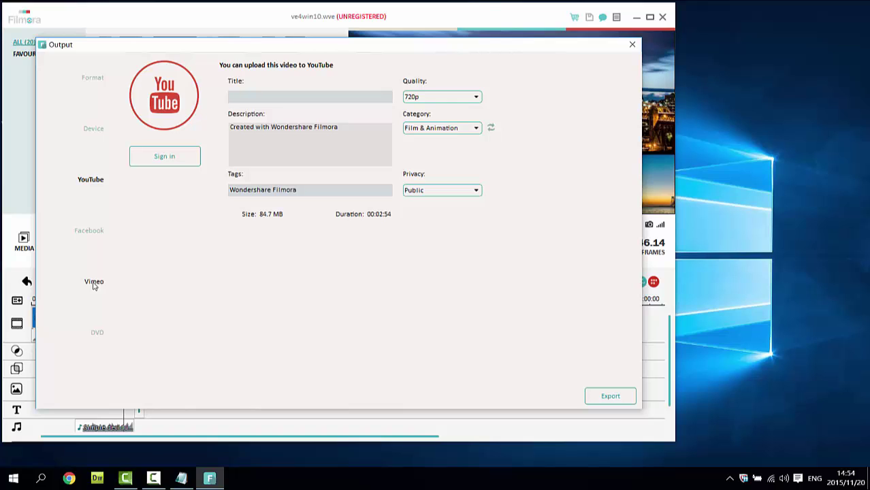
pyautogui.click(95, 130)
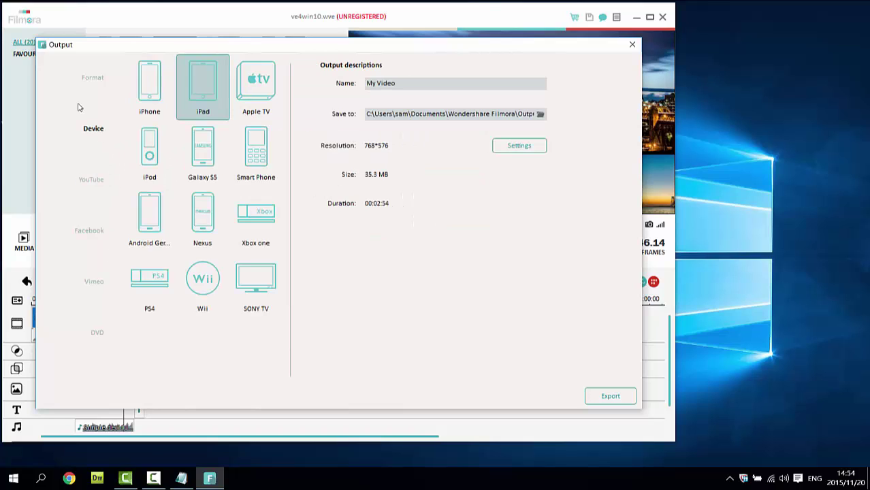
pyautogui.click(129, 78)
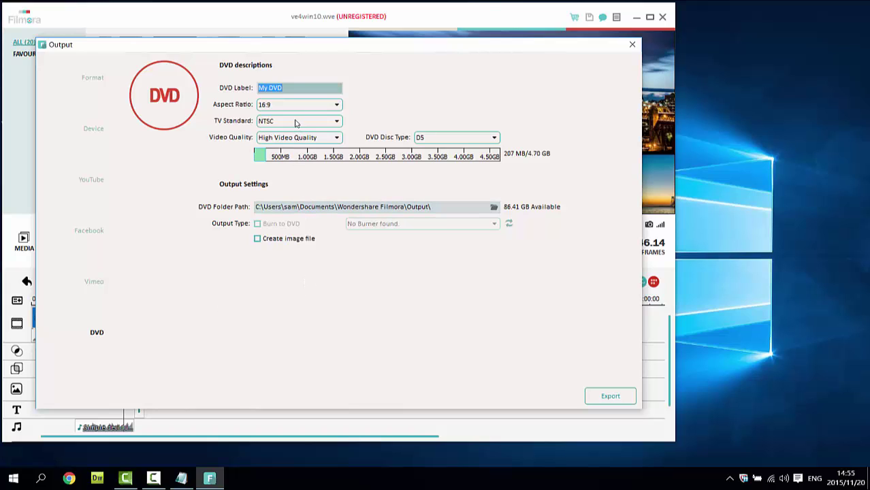
# - Set the export output format to MP4
pyautogui.click(79, 69)
pyautogui.click(149, 96)
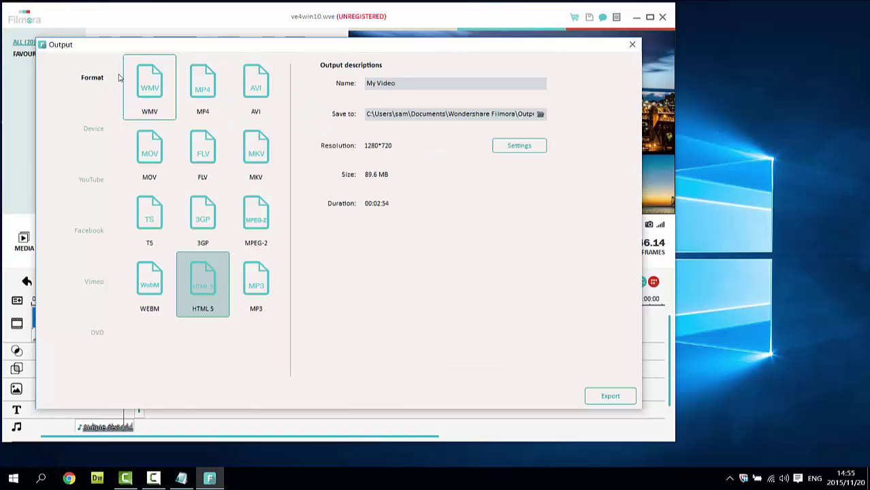
pyautogui.click(199, 98)
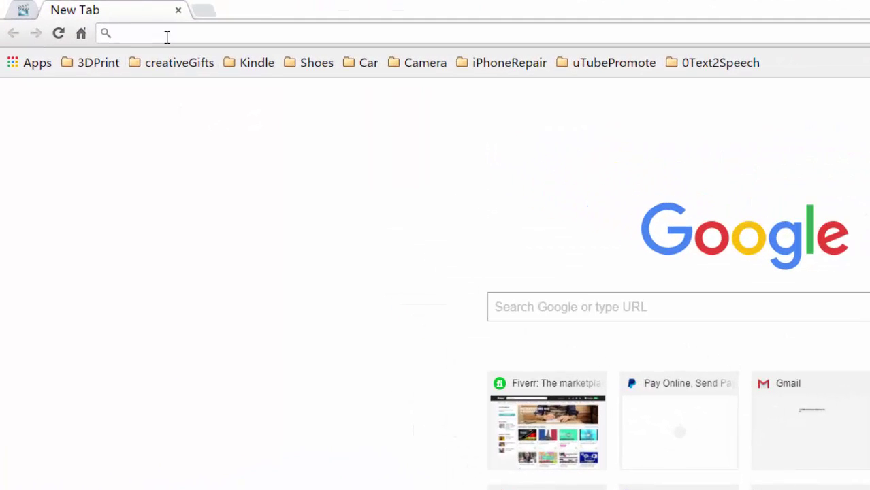
pyautogui.write('www.')
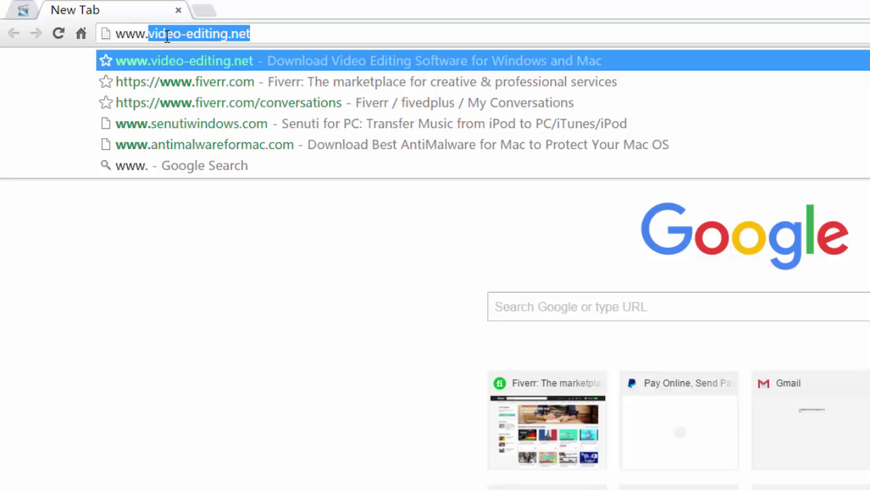
pyautogui.write('video-ed')
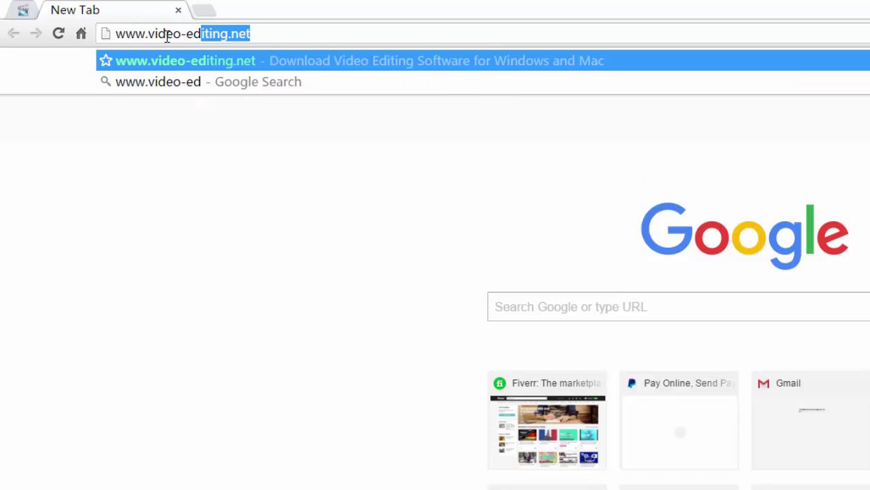
pyautogui.write('iting.net')
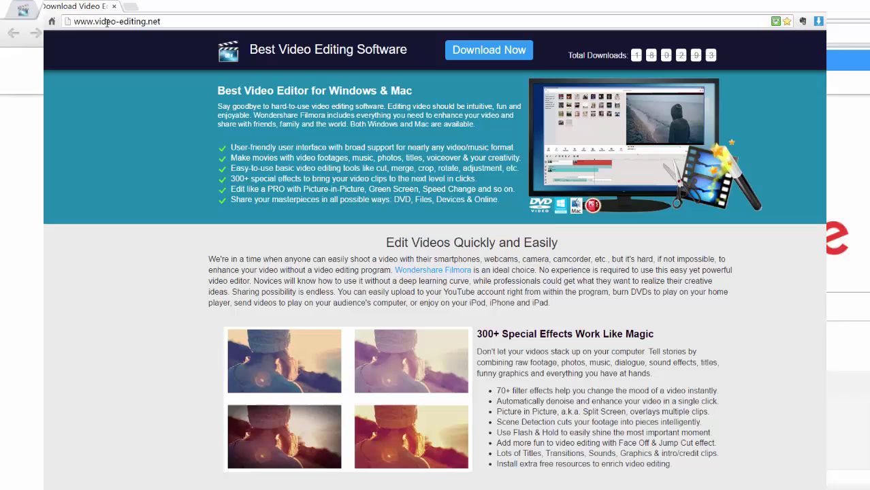